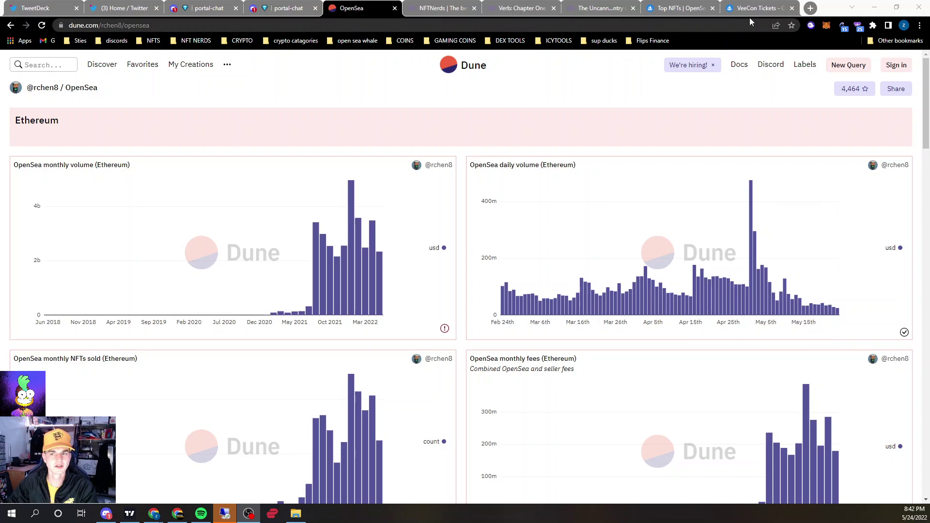
Switch to the 'Top NFTs | OpenSea' tab, with 24-hour rankings led by Trippin' Ape Tribe
left_click(696, 9)
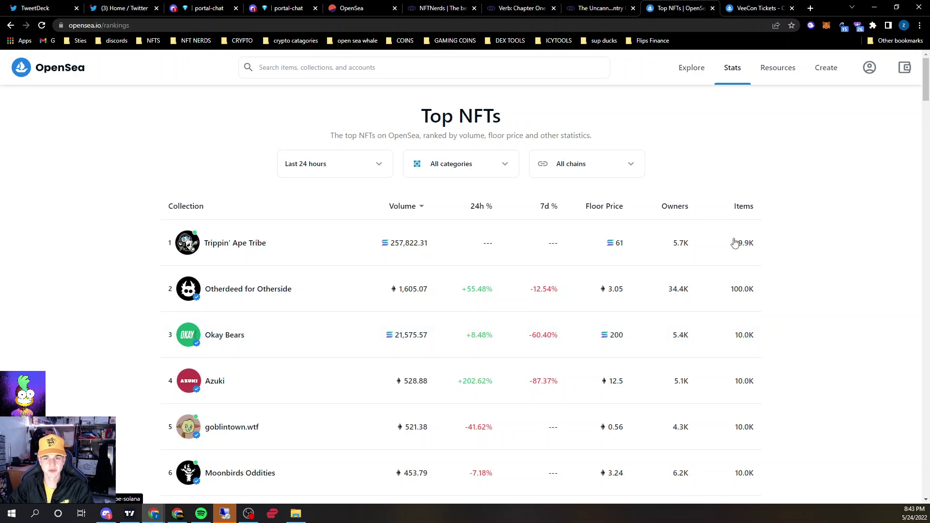
Connect the MetaMask wallet on NFTNerds and rank trending collections by volume, goblintown.wtf first (~604 ETH)
left_click(426, 10)
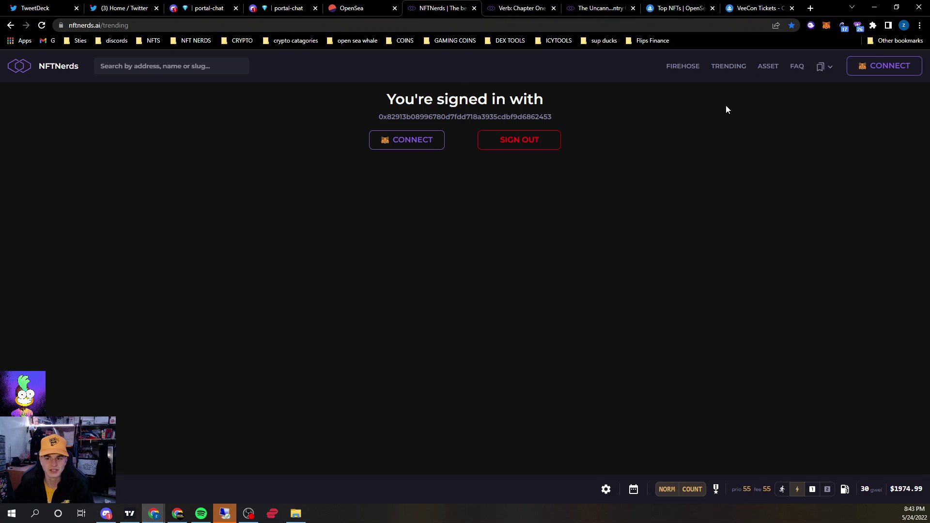
left_click(397, 140)
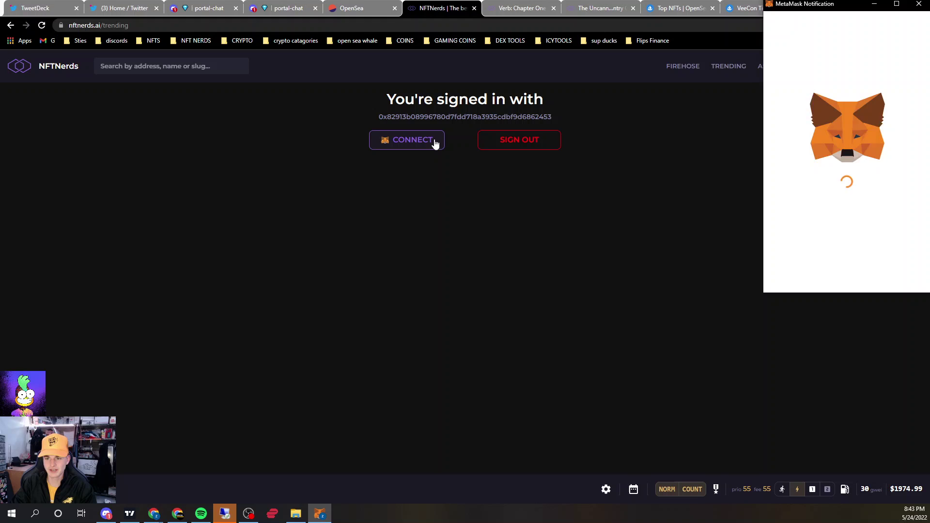
type("••")
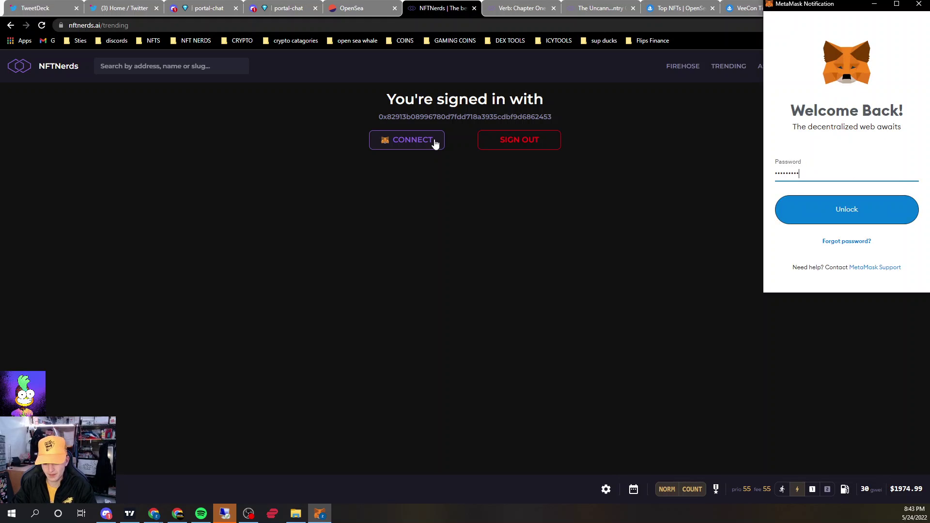
key("Return")
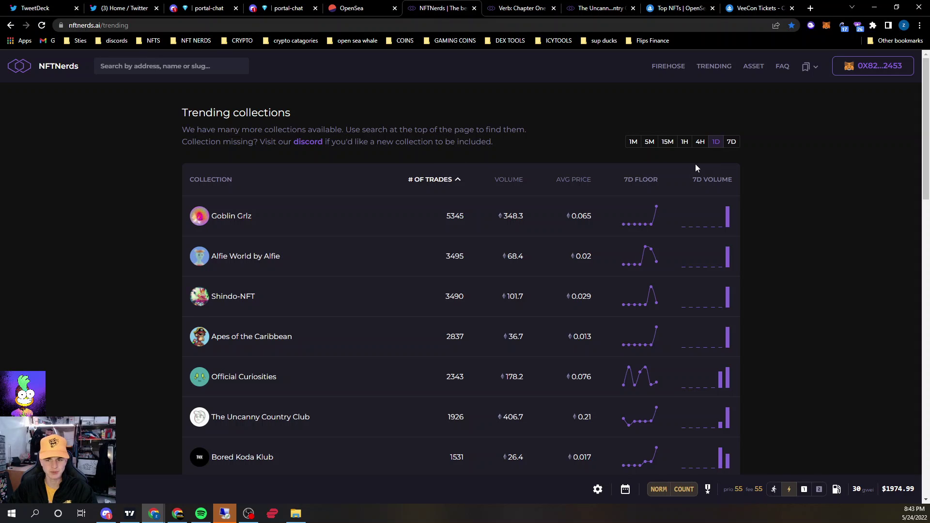
left_click(509, 179)
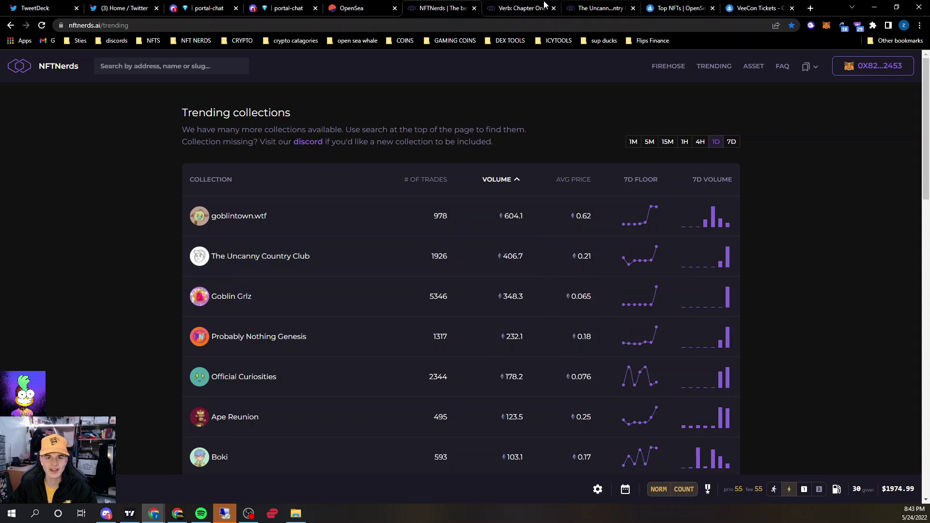
Open The Uncanny Country Club tab, reorder it, and connect the wallet to load its live view
left_click(589, 8)
left_click_drag(589, 7, 509, 8)
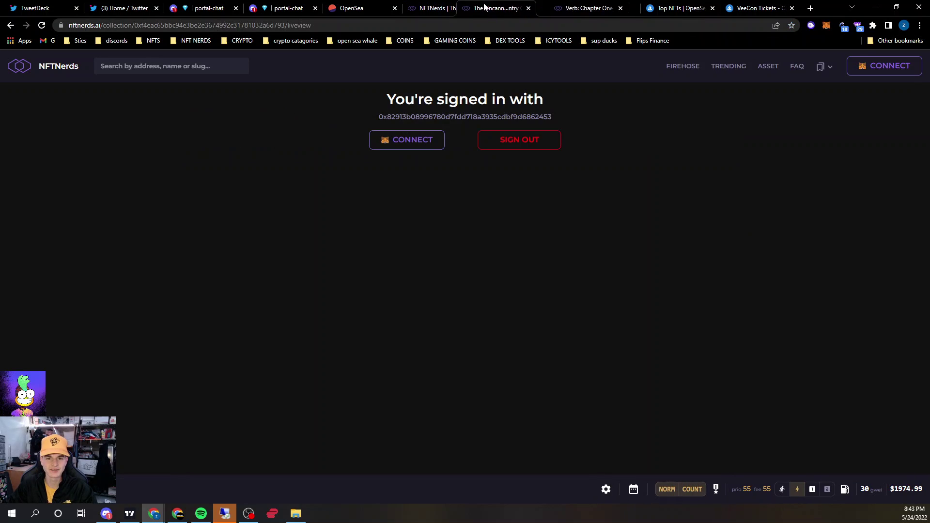
left_click(432, 146)
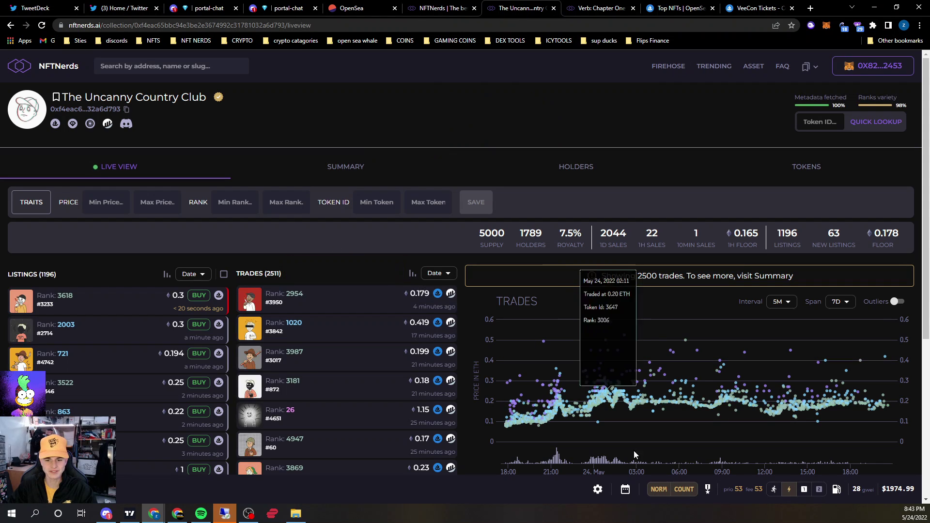
scroll(504, 217, "down", 1)
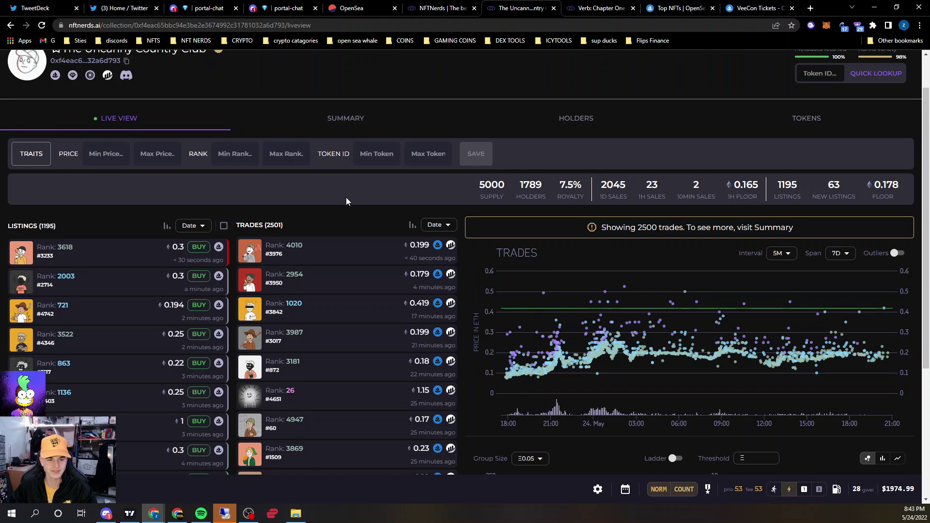
scroll(346, 197, "down", 2)
mouse_move(508, 284)
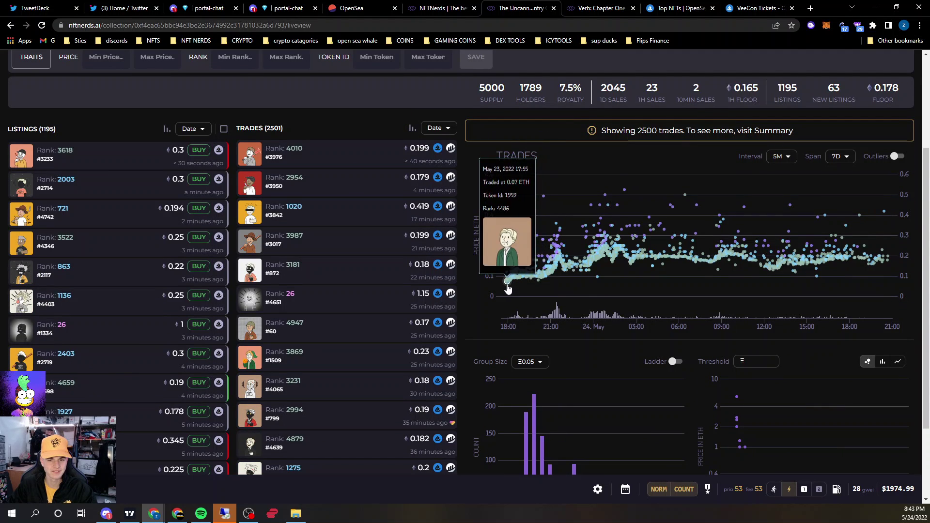
scroll(510, 283, "up", 1)
scroll(511, 284, "up", 2)
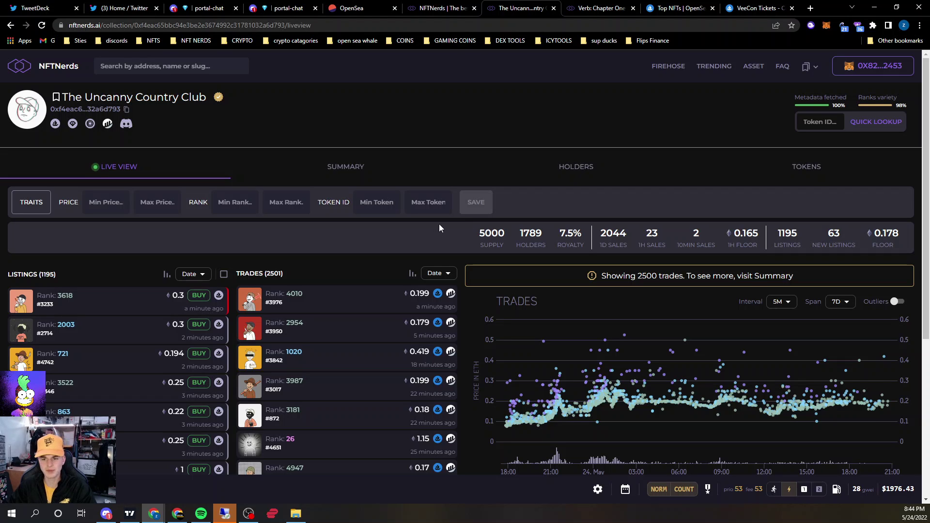
Load Verb: Chapter One's live view and inspect the details of NFT #1224
left_click(594, 7)
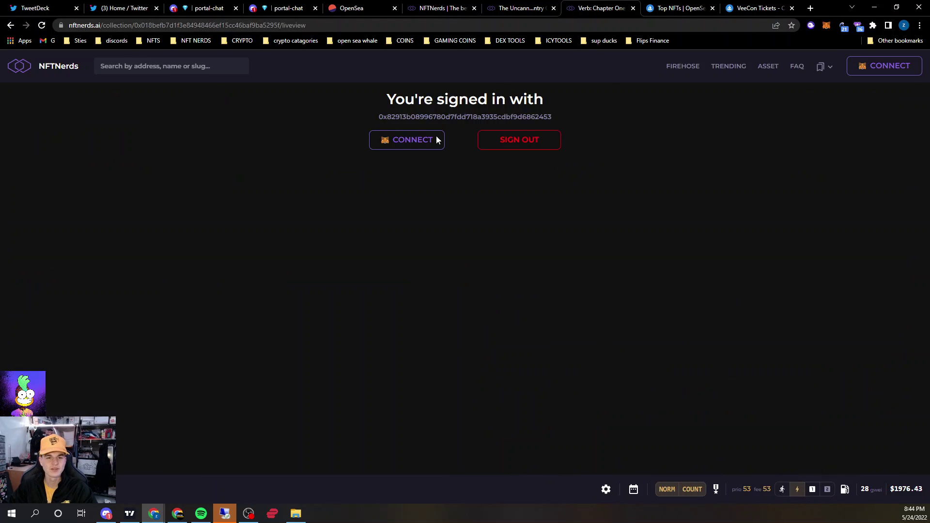
left_click(408, 144)
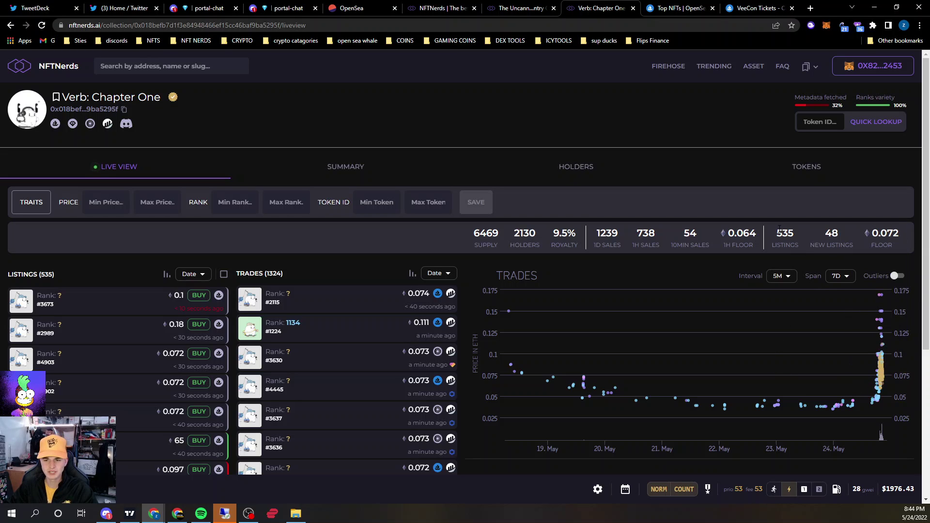
mouse_move(347, 298)
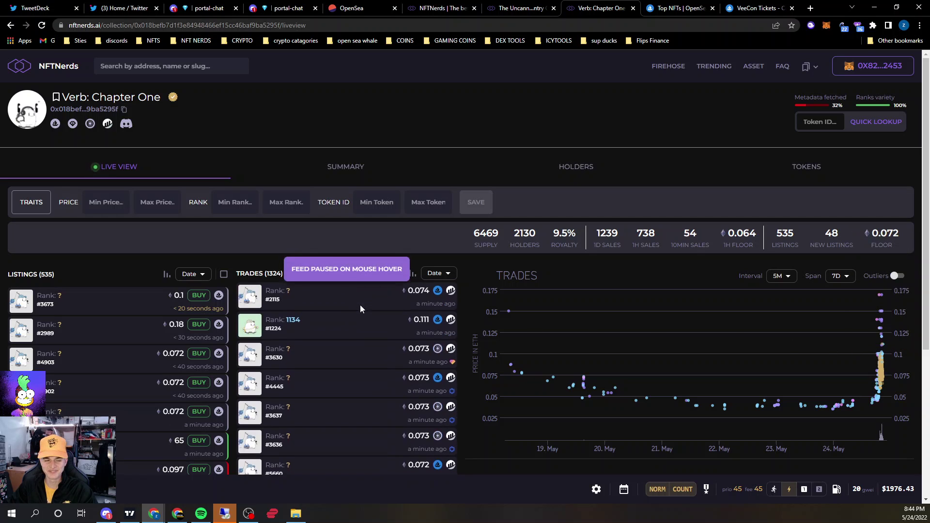
left_click(250, 327)
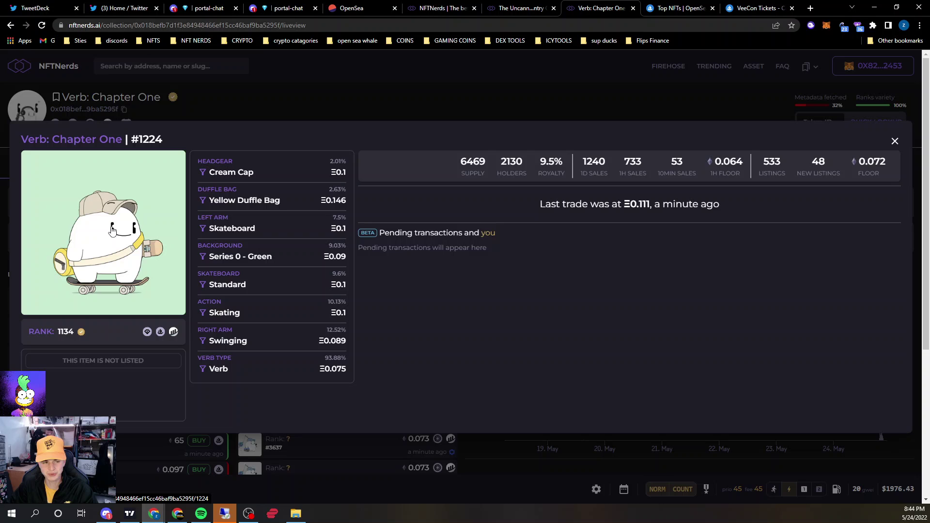
left_click(418, 86)
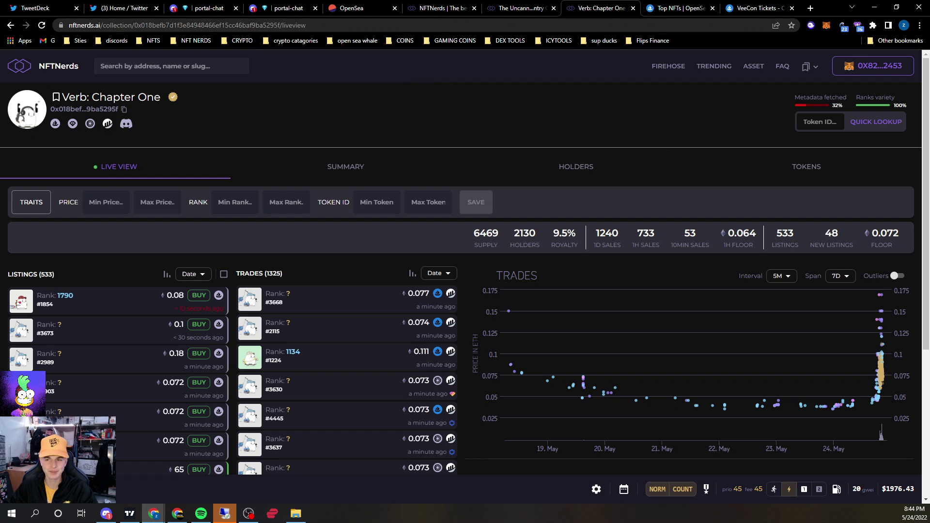
Highlight Verb's listings count, then open the collection's OpenSea page
triple_click(786, 234)
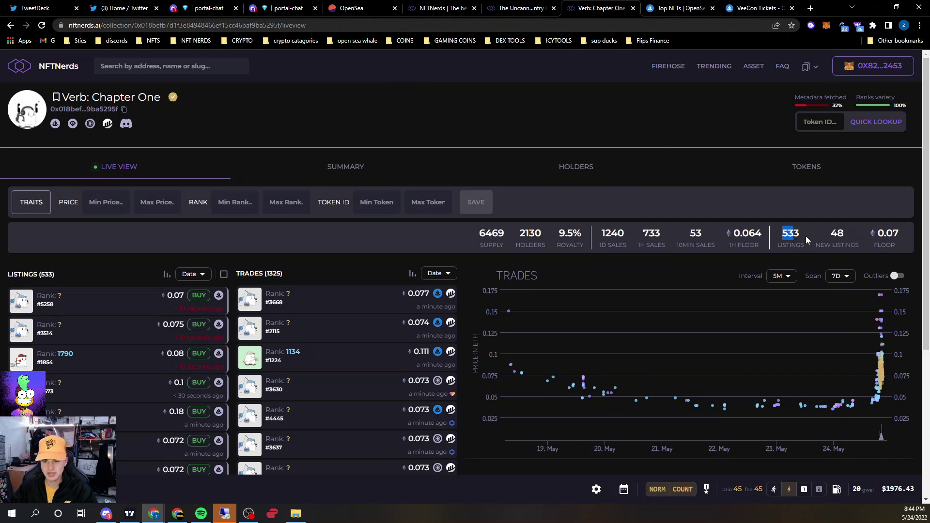
left_click(809, 241)
triple_click(810, 240)
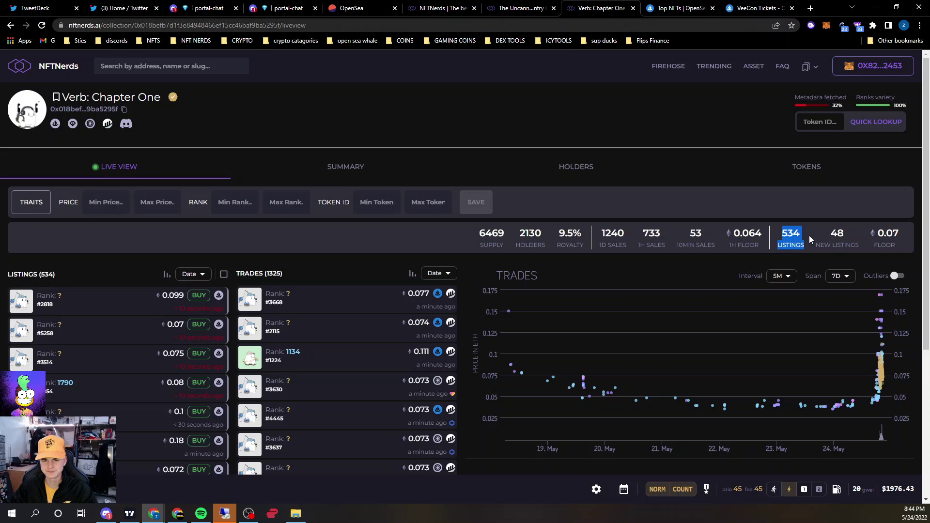
left_click(550, 244)
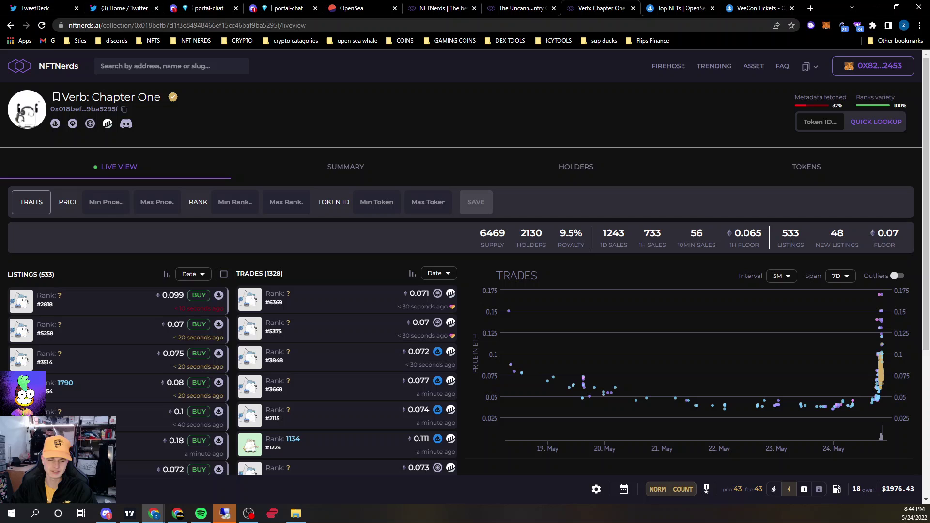
scroll(458, 291, "down", 3)
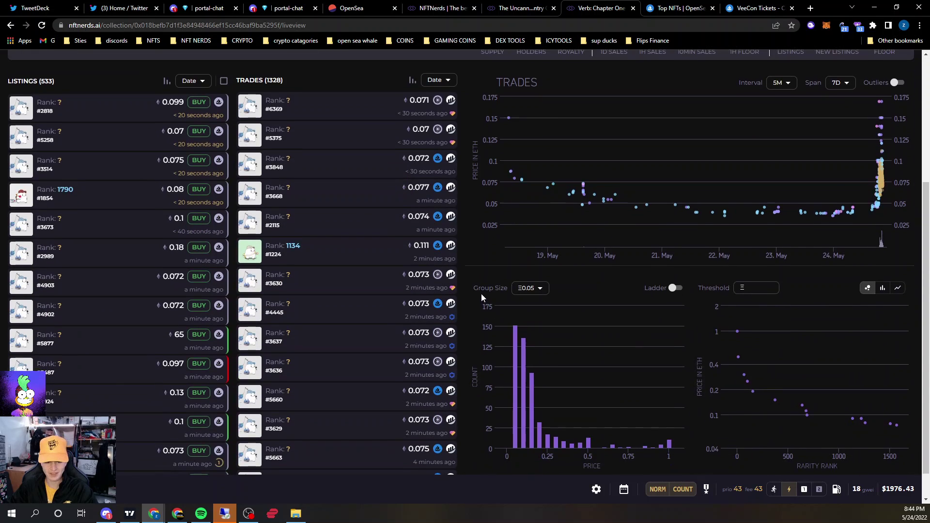
scroll(482, 293, "up", 3)
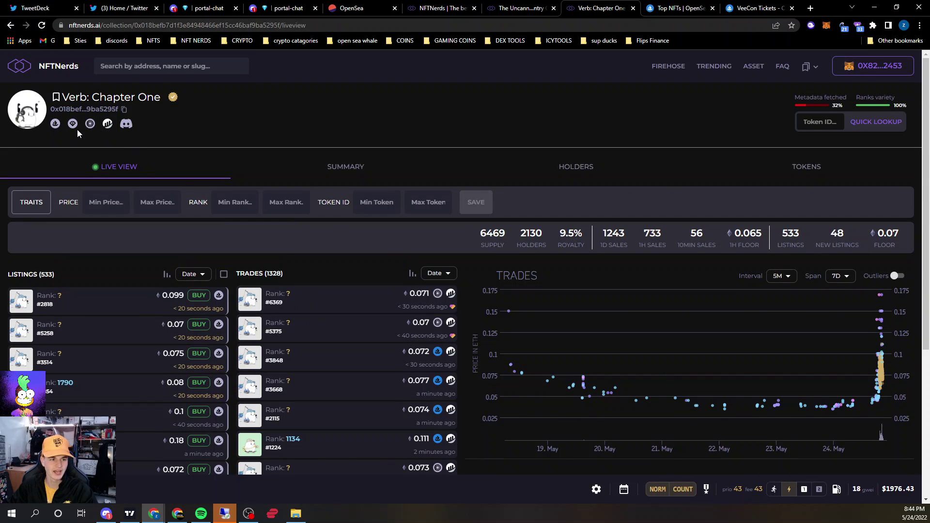
left_click(56, 123)
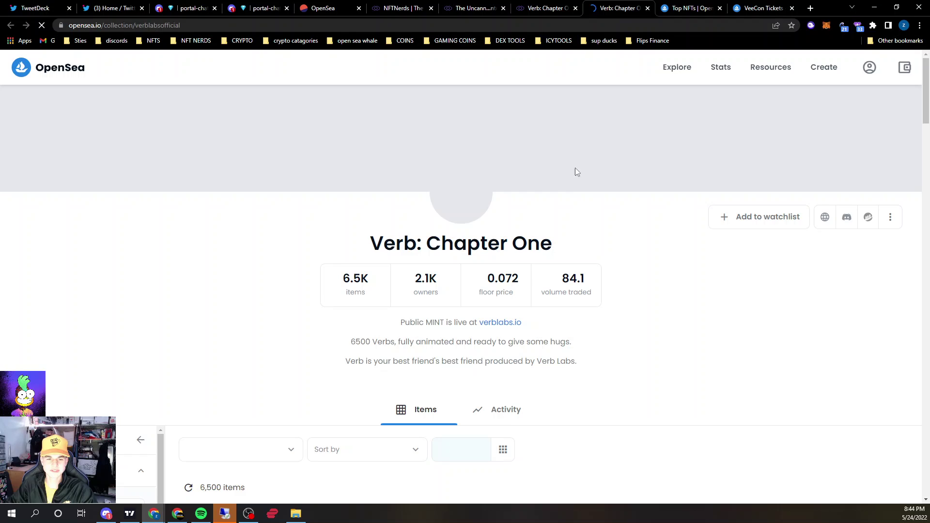
scroll(564, 283, "down", 3)
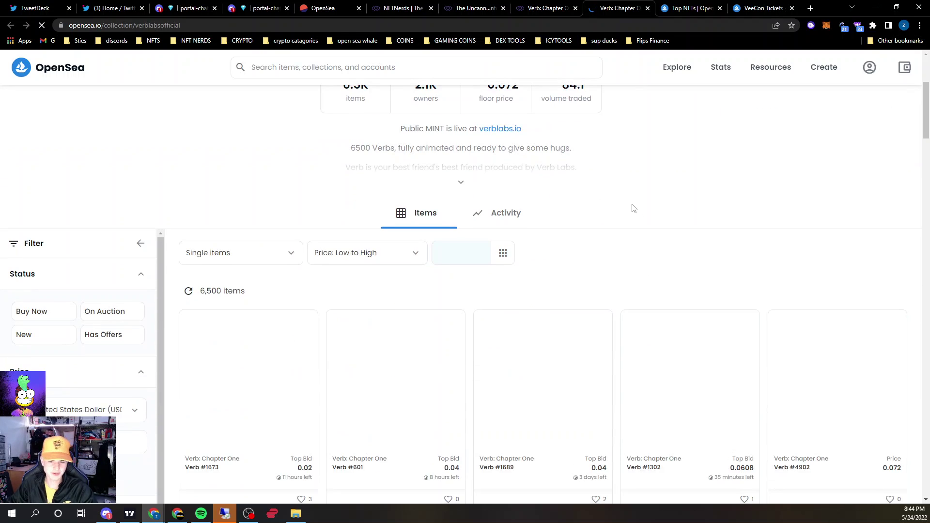
scroll(629, 226, "down", 2)
scroll(626, 226, "down", 1)
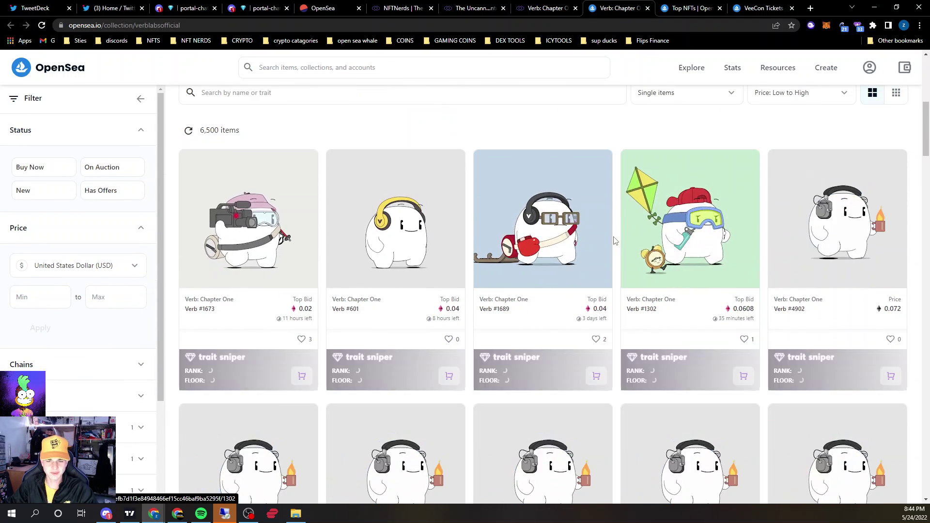
scroll(615, 236, "down", 1)
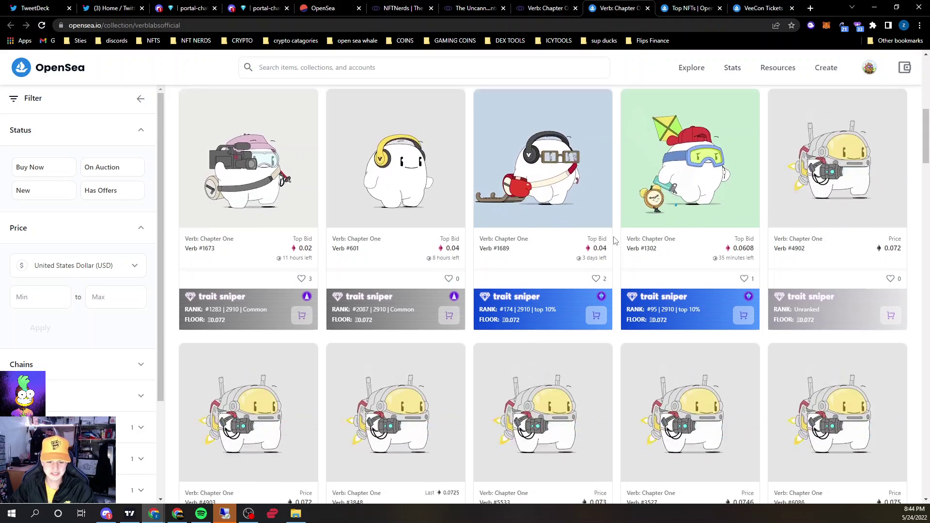
scroll(614, 240, "down", 2)
scroll(614, 240, "down", 3)
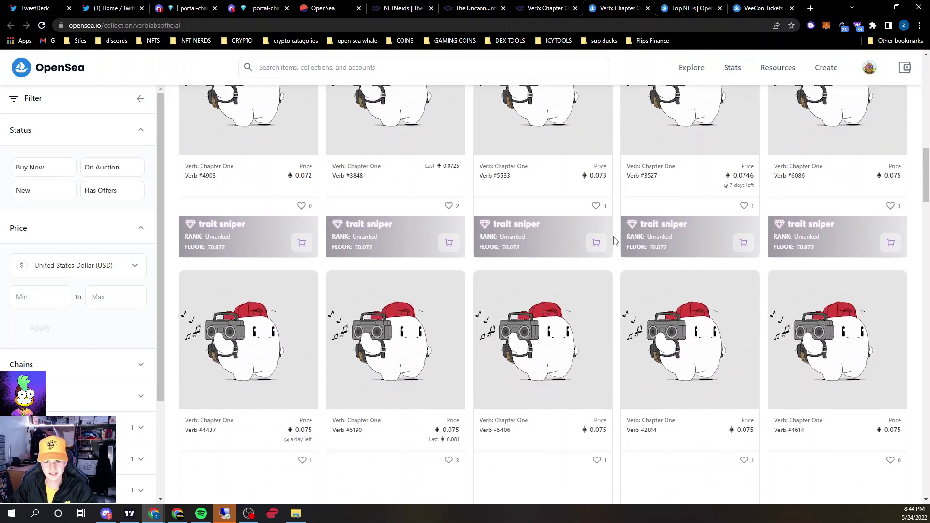
scroll(614, 240, "down", 2)
scroll(615, 240, "down", 2)
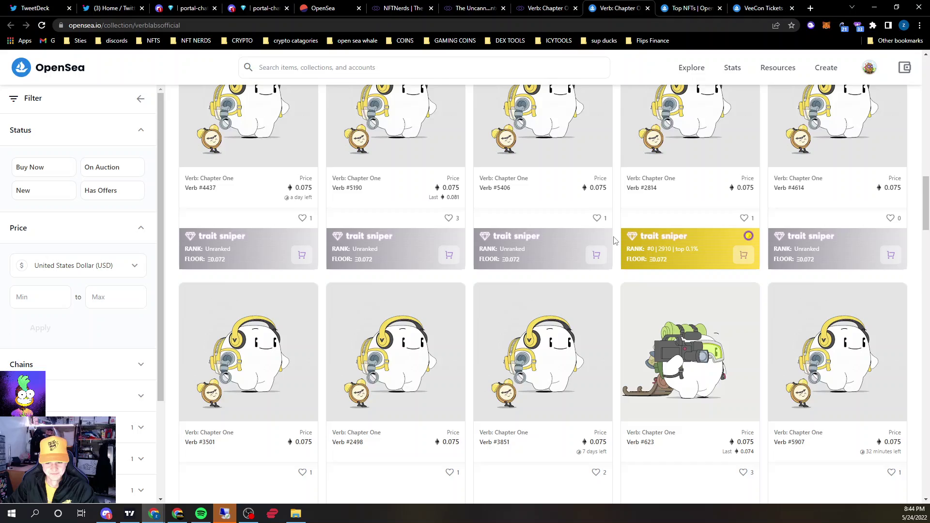
scroll(614, 239, "down", 3)
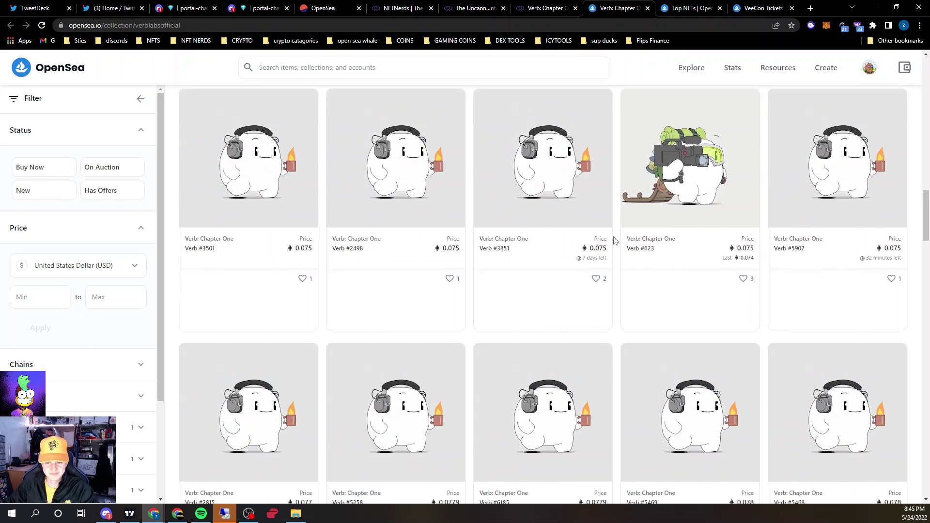
scroll(614, 240, "down", 5)
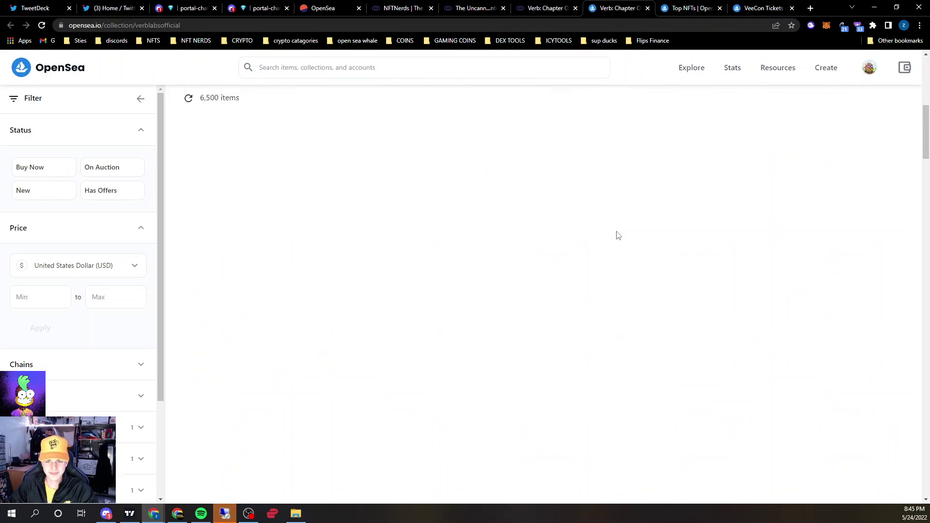
Return to OpenSea's Top NFTs rankings for the last 24 hours
left_click(682, 8)
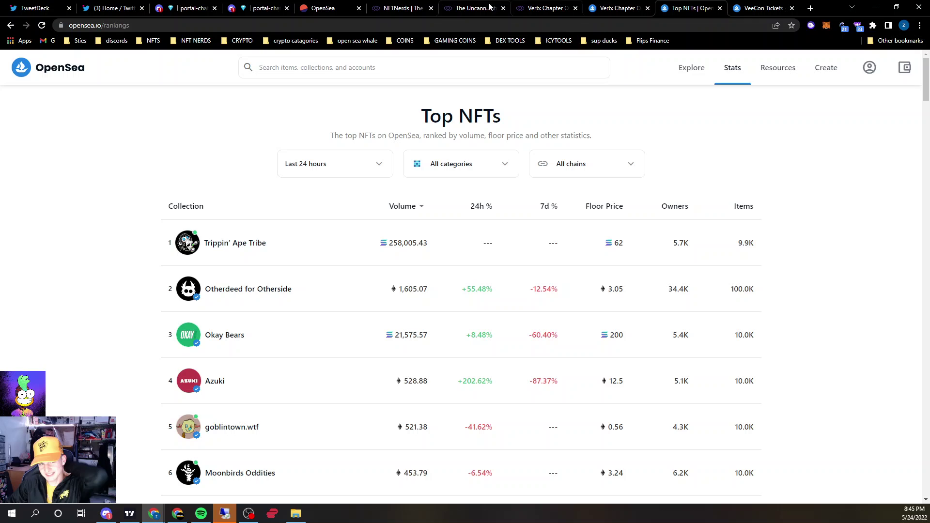
Open the VeeCon Tickets collection (10.3K items, 0.399 ETH floor) and reload it
left_click(764, 8)
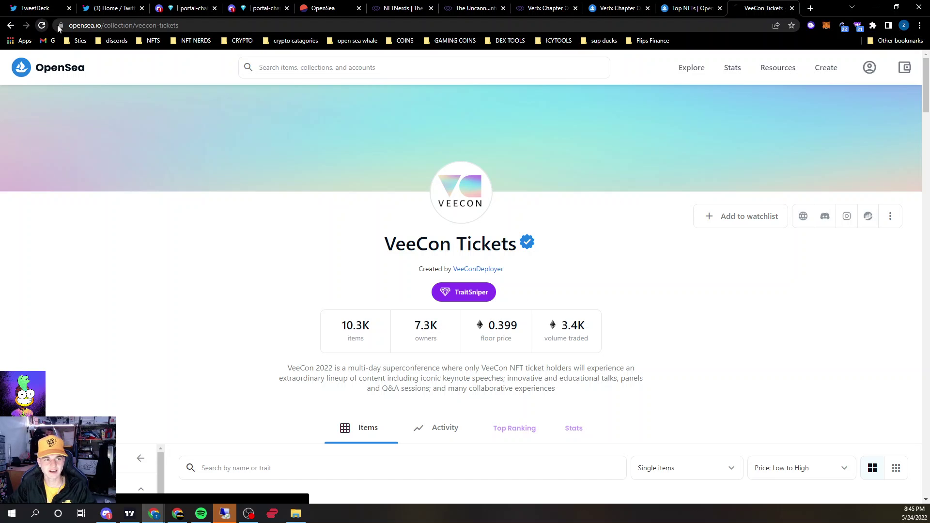
left_click(42, 25)
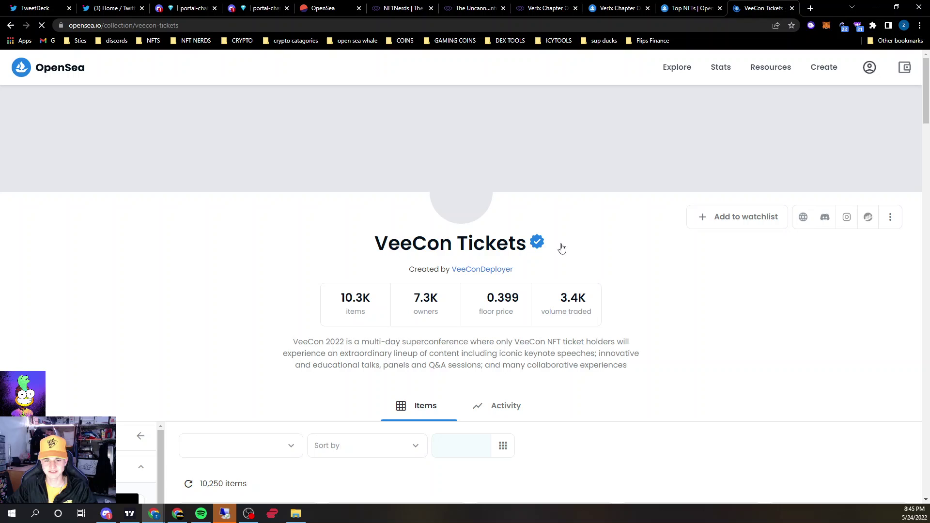
scroll(560, 248, "down", 3)
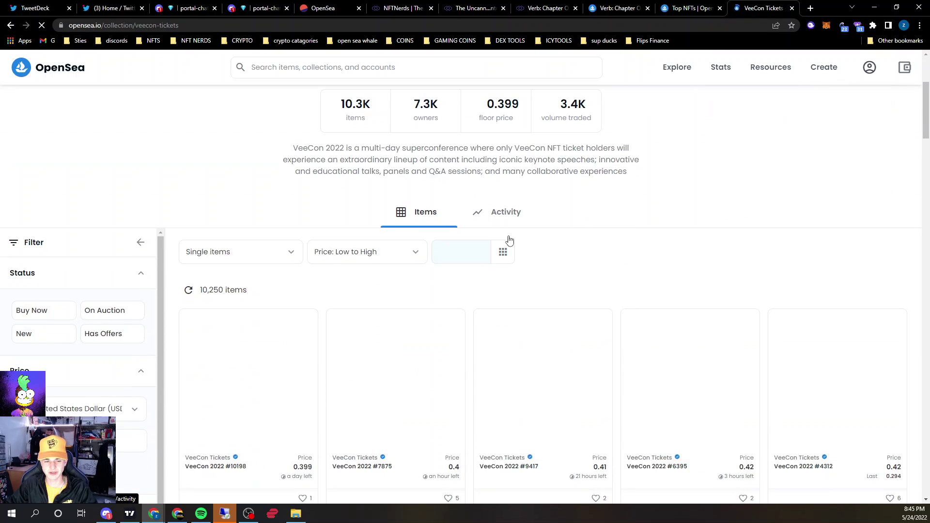
scroll(495, 262, "down", 2)
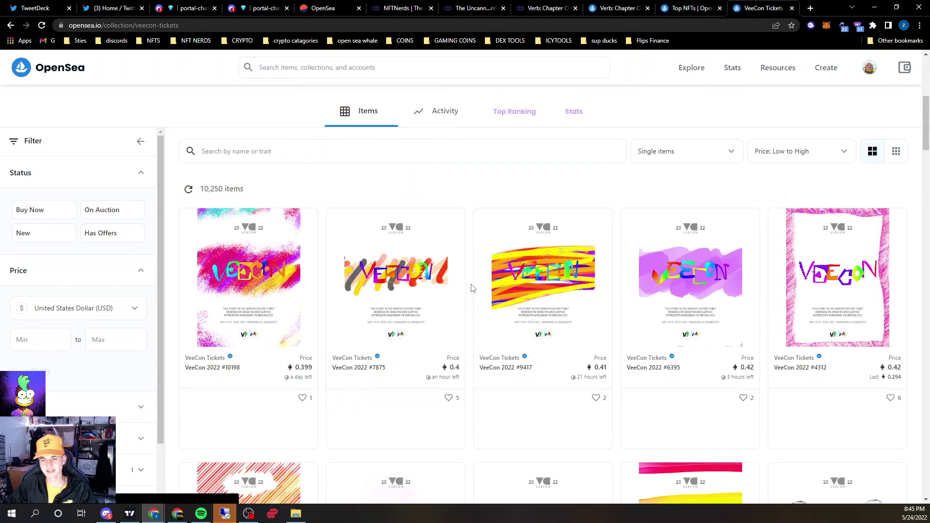
scroll(472, 287, "up", 5)
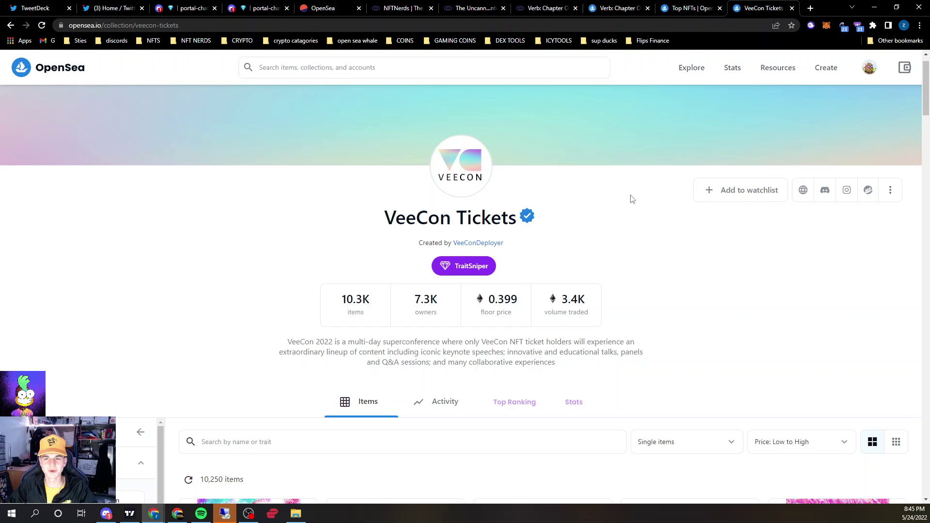
Open your OpenSea account profile, which lists 113 collected NFTs
left_click(845, 97)
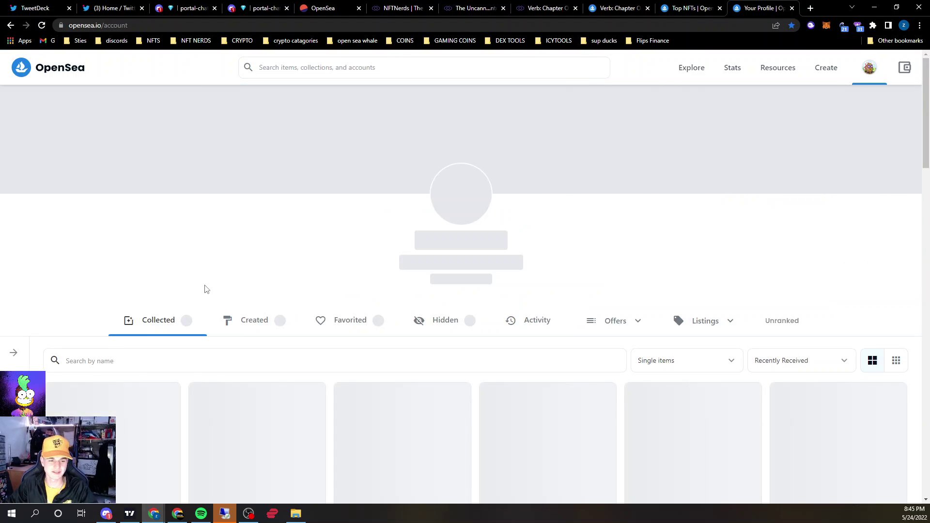
scroll(206, 290, "down", 3)
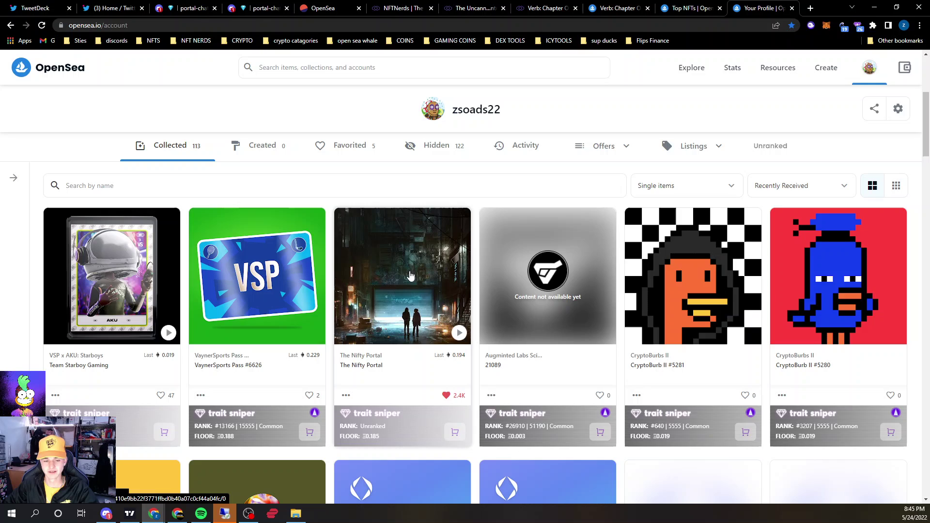
View The Nifty Portal item page, then go back to the Top NFTs rankings
left_click(411, 277)
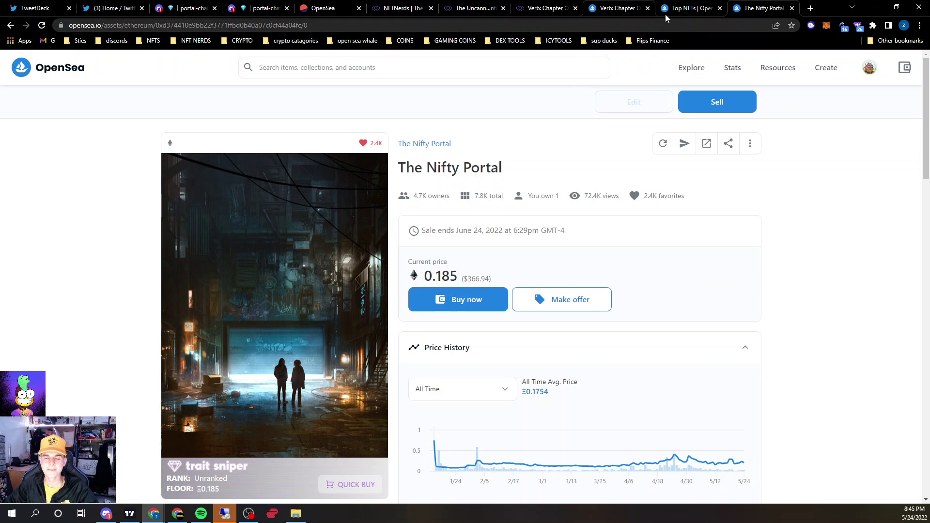
left_click(683, 9)
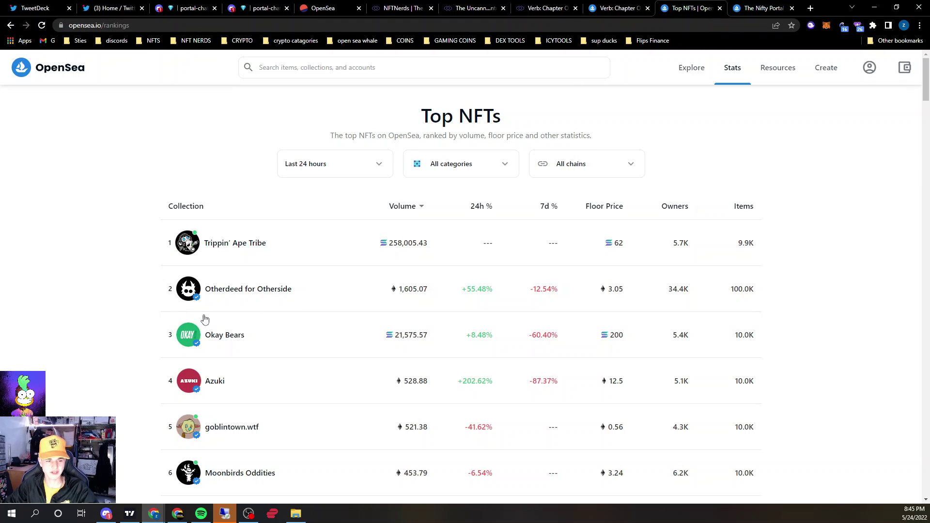
scroll(592, 311, "down", 1)
scroll(592, 312, "up", 1)
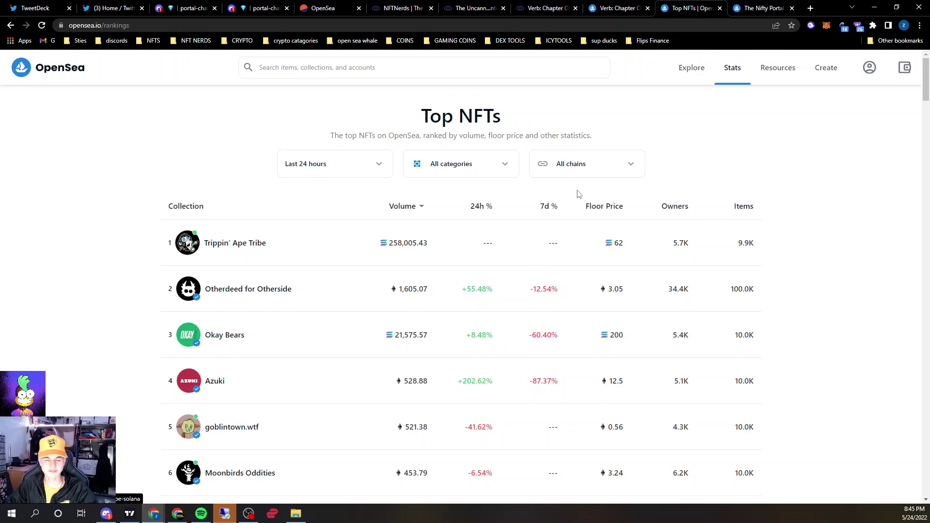
Bring up TradingView and chart BTCUSD on the 1-hour timeframe, after briefly trying 4h
left_click(129, 514)
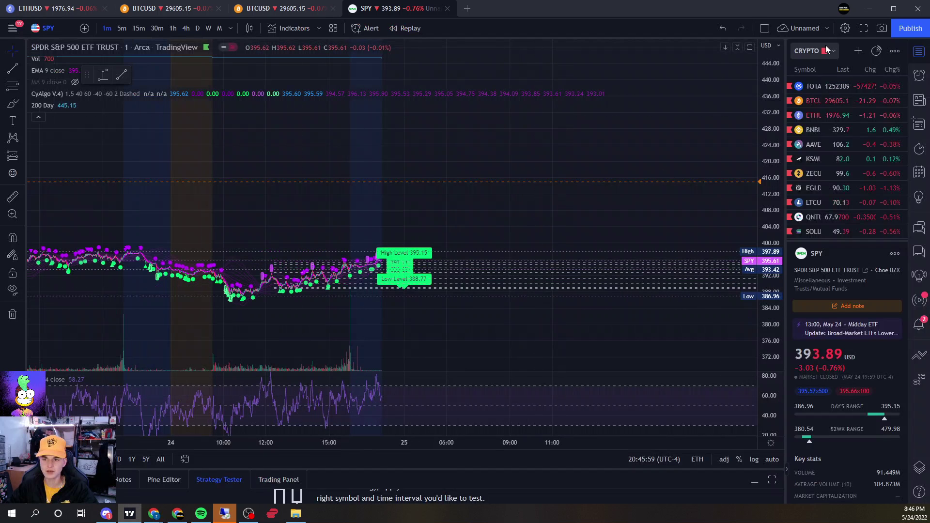
left_click(837, 101)
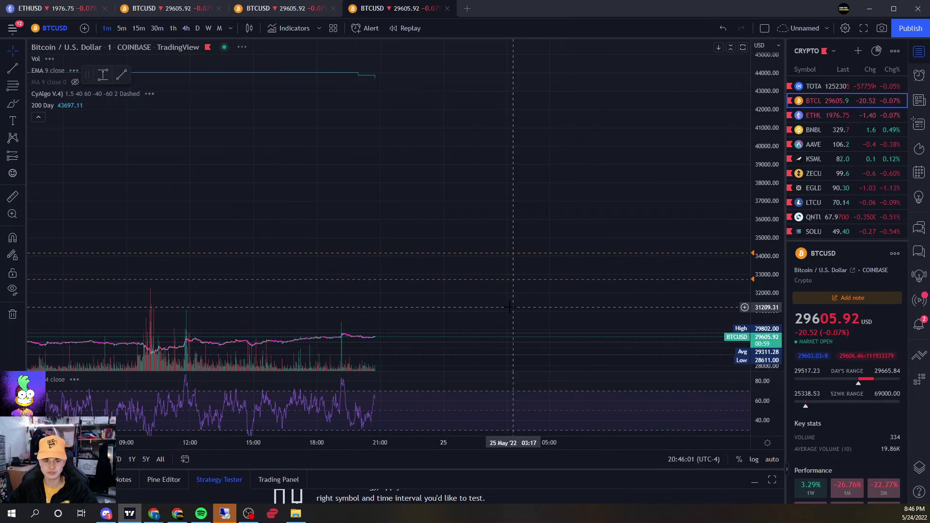
left_click(196, 28)
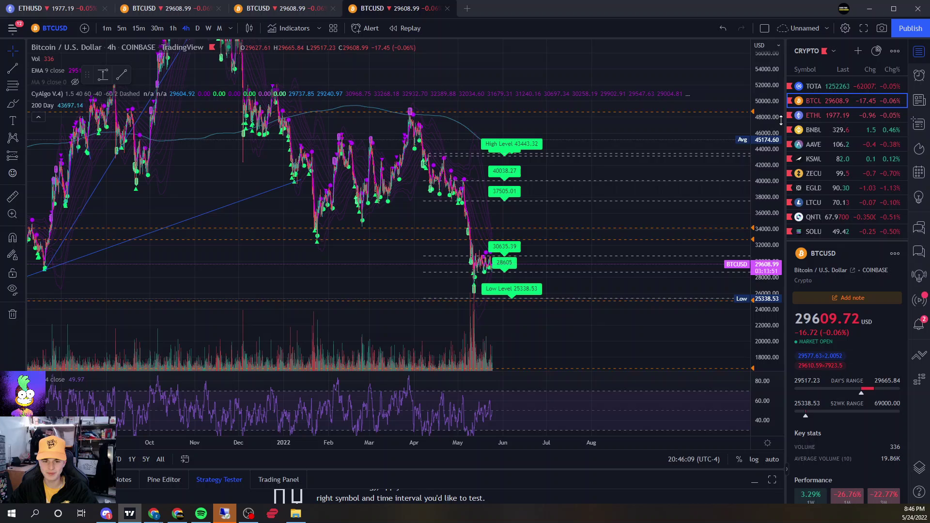
scroll(513, 259, "up", 2)
scroll(334, 269, "up", 2)
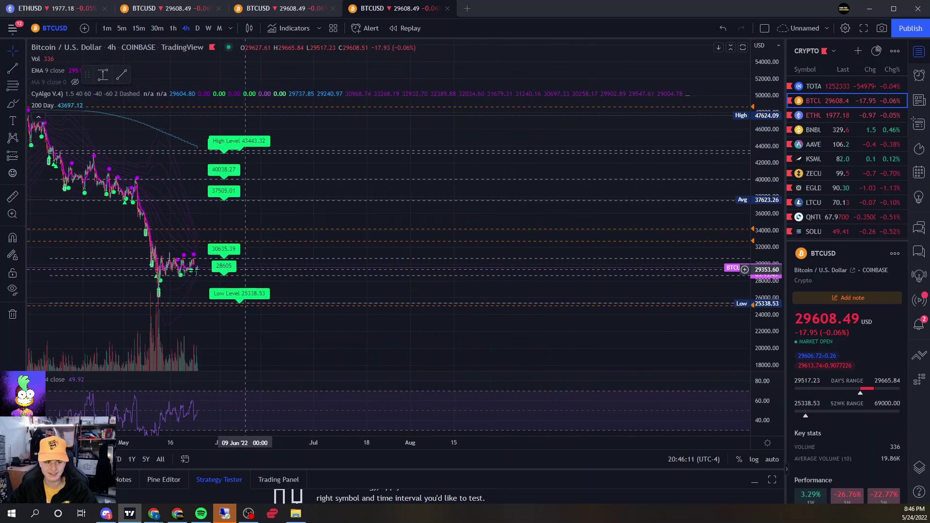
left_click(173, 29)
scroll(436, 298, "down", 3)
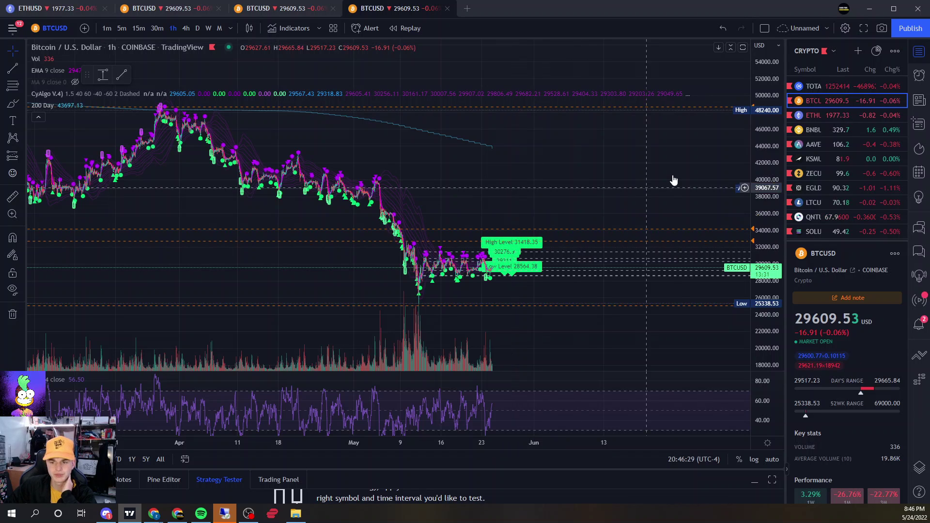
Chart ETHUSD from the crypto watchlist in place of Bitcoin
left_click(827, 115)
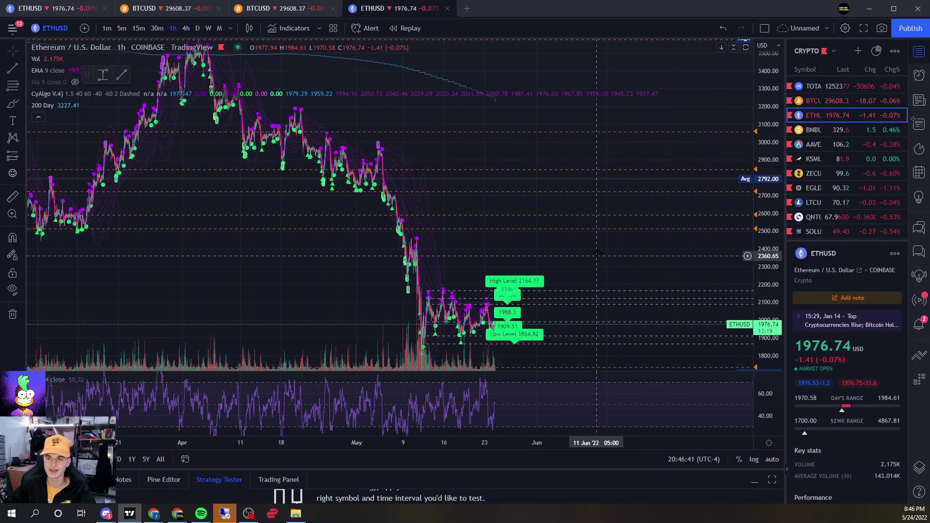
Chart TOTAL from the watchlist on daily candles, showing market cap history from 2017 onward
left_click(831, 87)
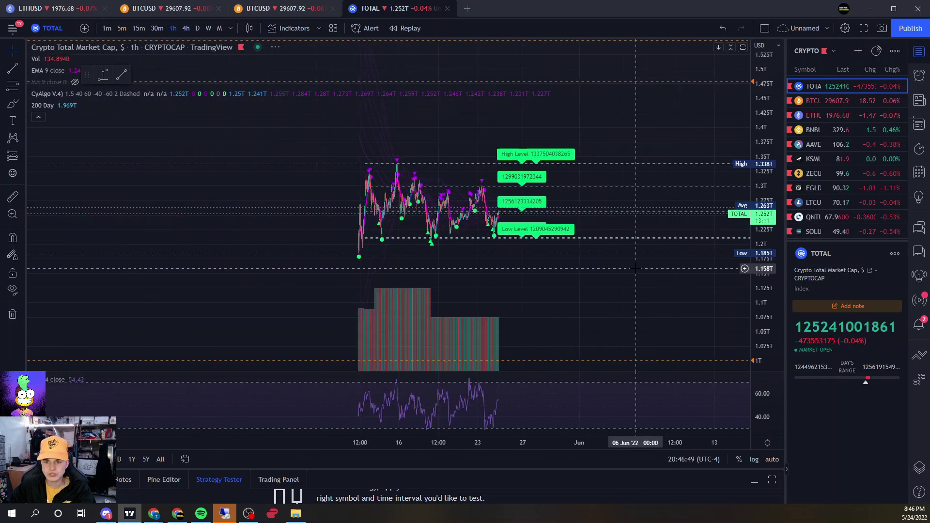
scroll(708, 215, "down", 5)
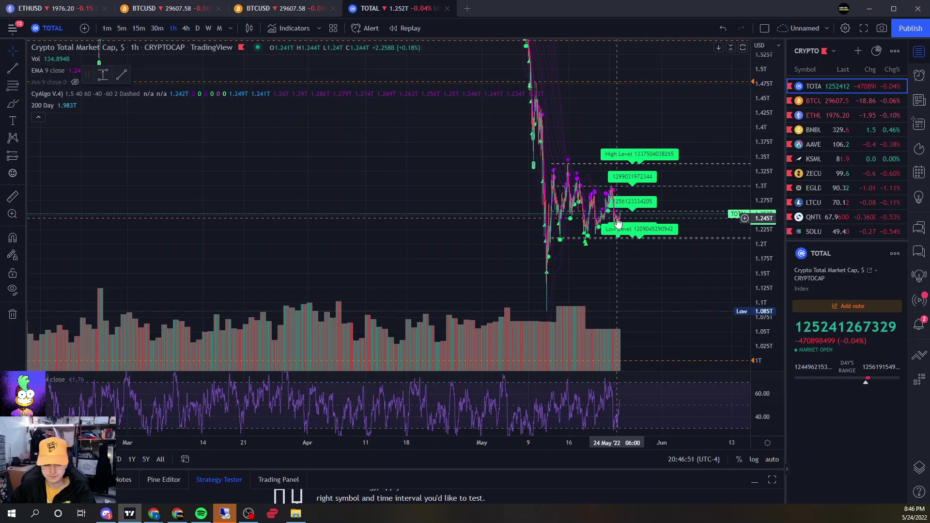
left_click(197, 28)
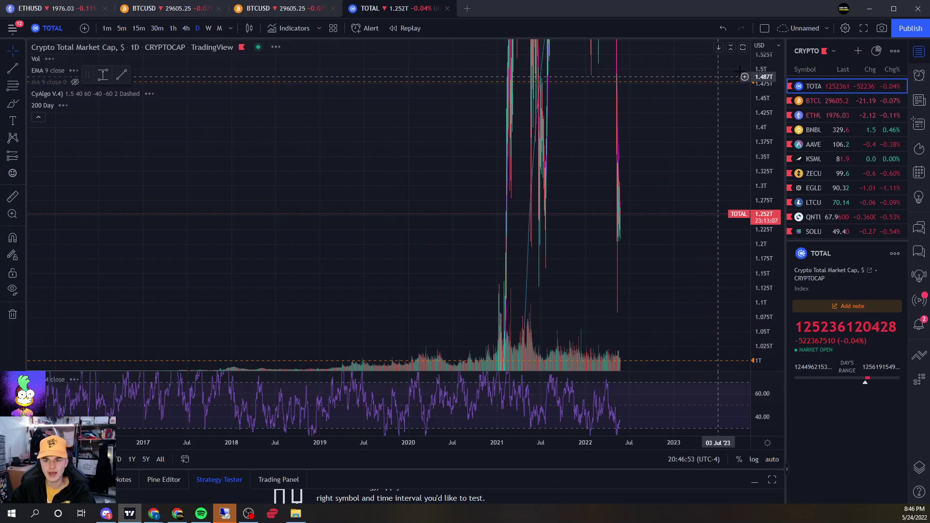